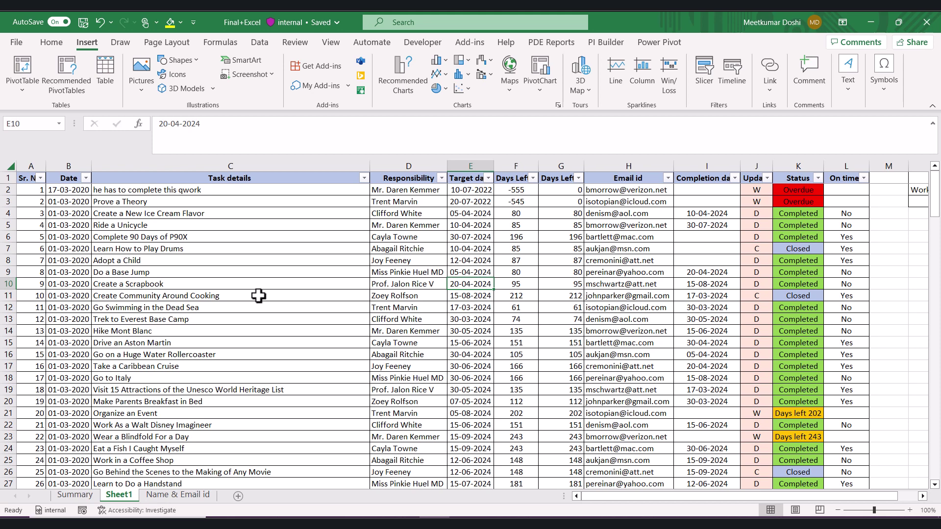
Examine the task count and percentage formulas on the Summary sheet, along with the Responsibility column of the task list in Sheet1
click(52, 43)
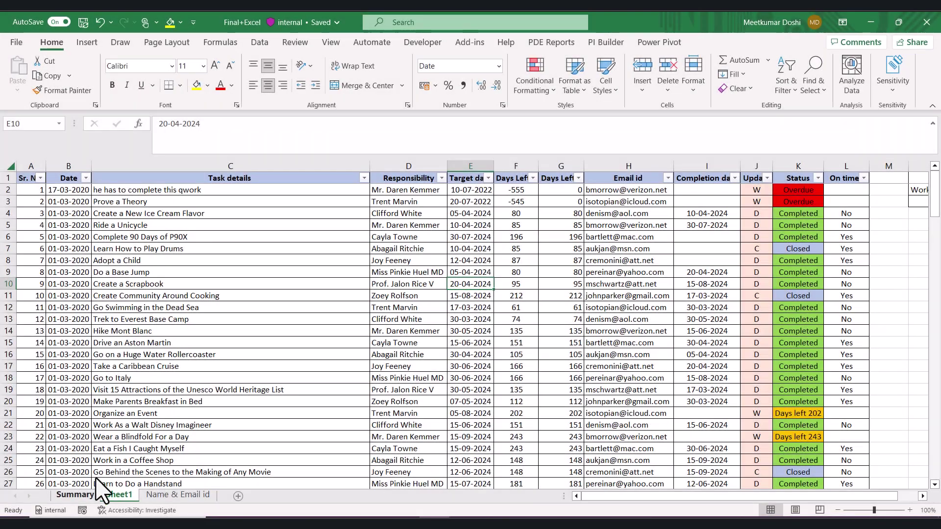
click(95, 494)
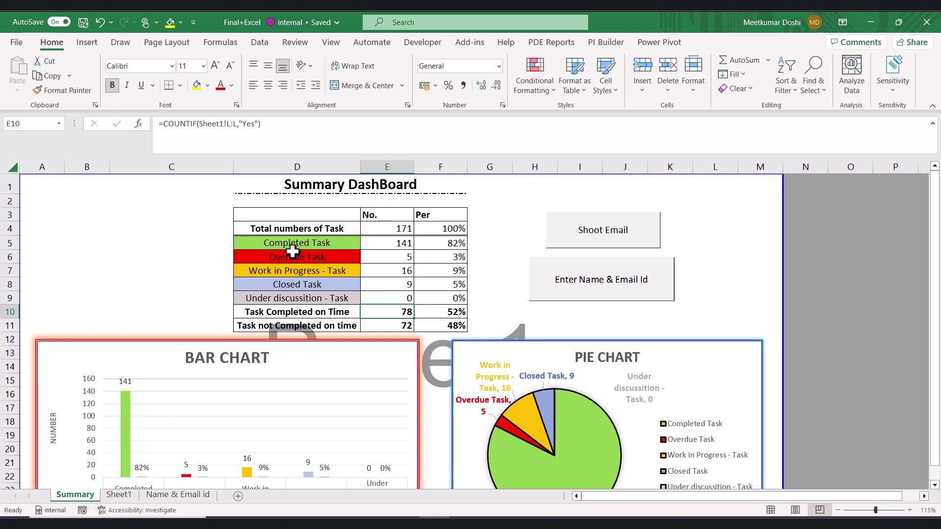
click(294, 256)
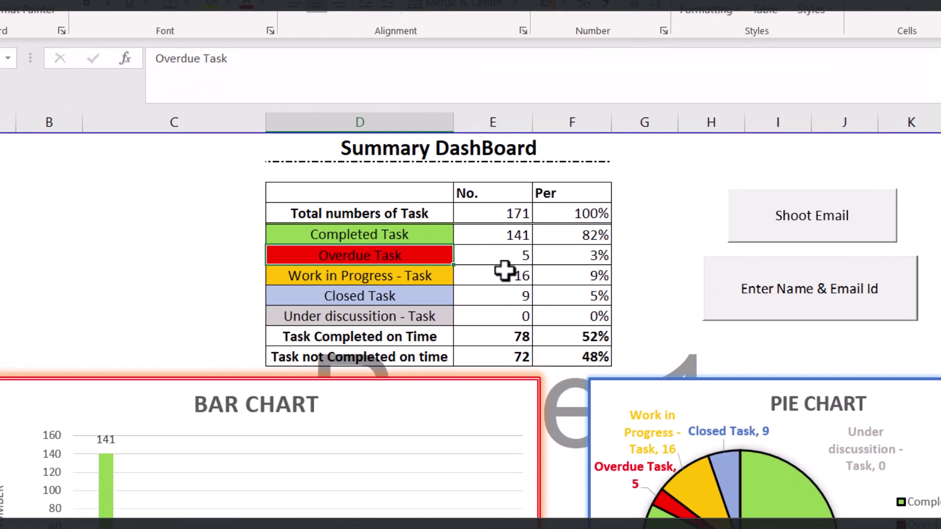
click(516, 253)
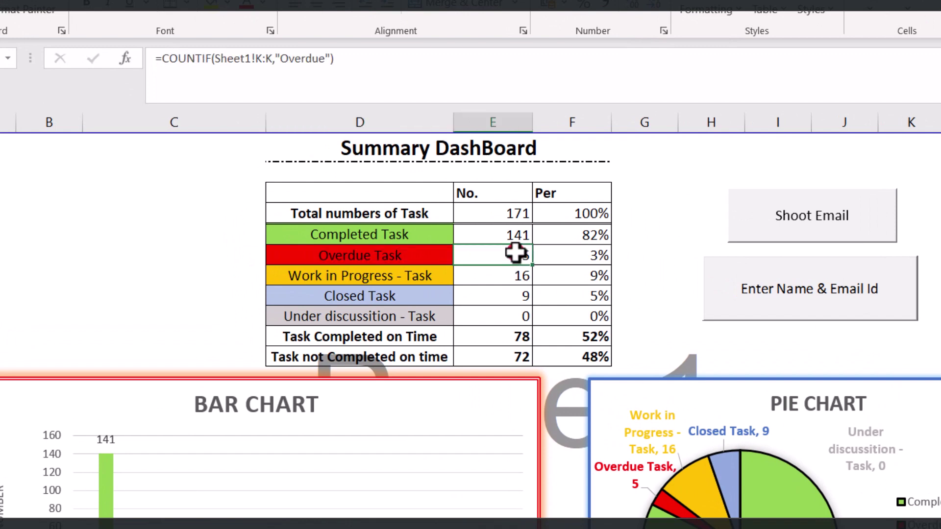
click(494, 232)
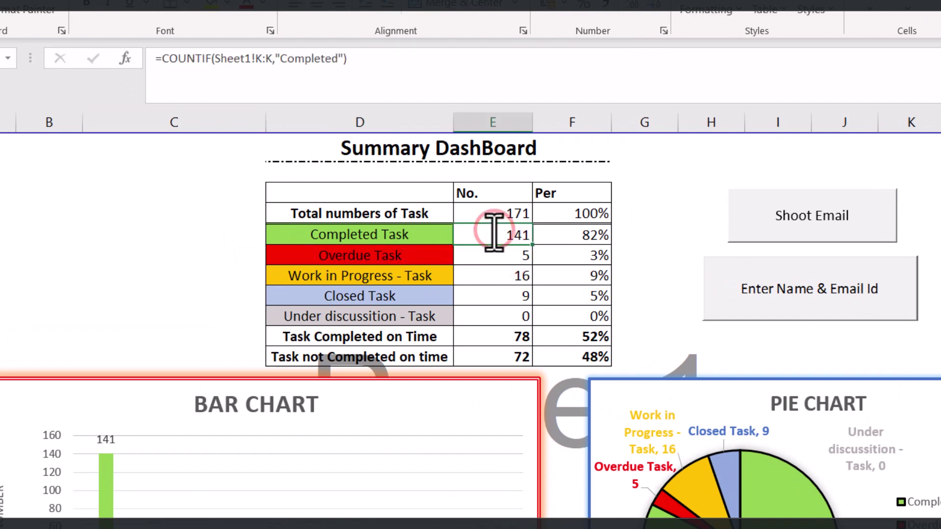
click(489, 281)
click(525, 319)
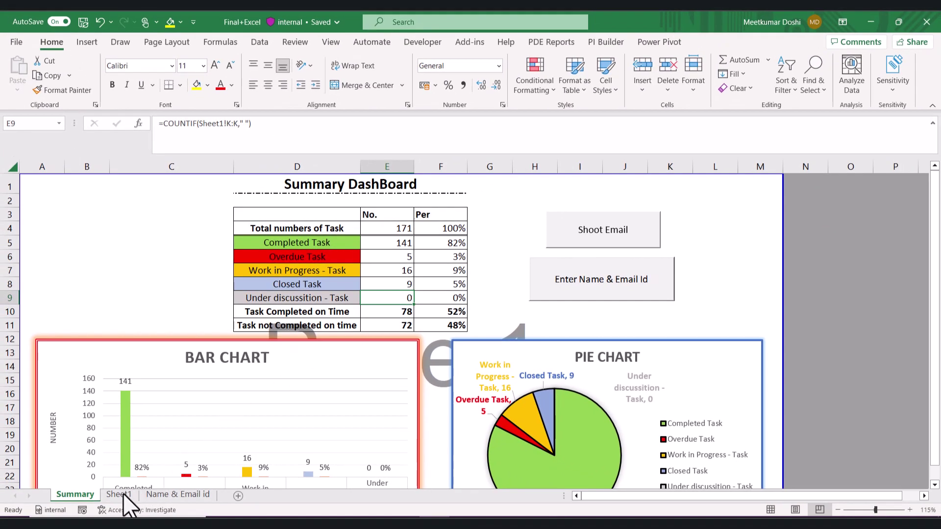
click(120, 494)
click(413, 249)
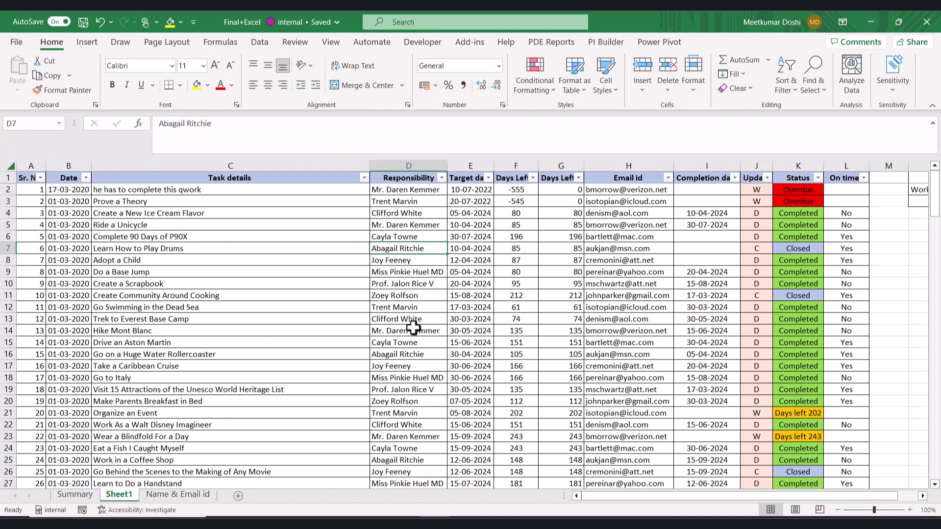
click(76, 494)
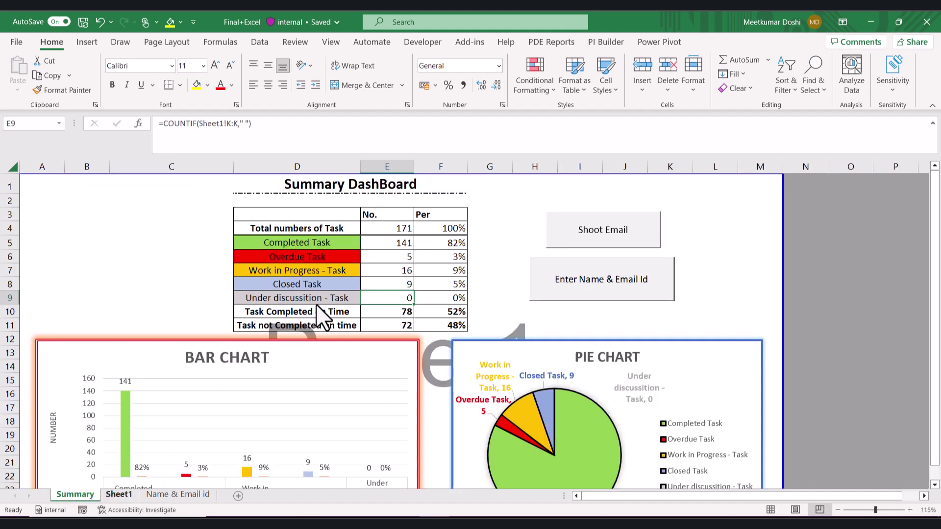
click(401, 238)
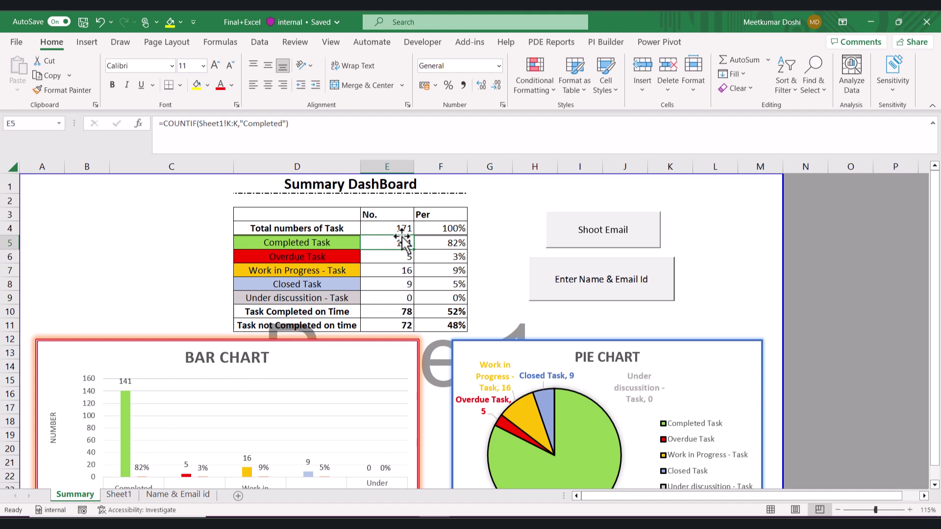
click(454, 245)
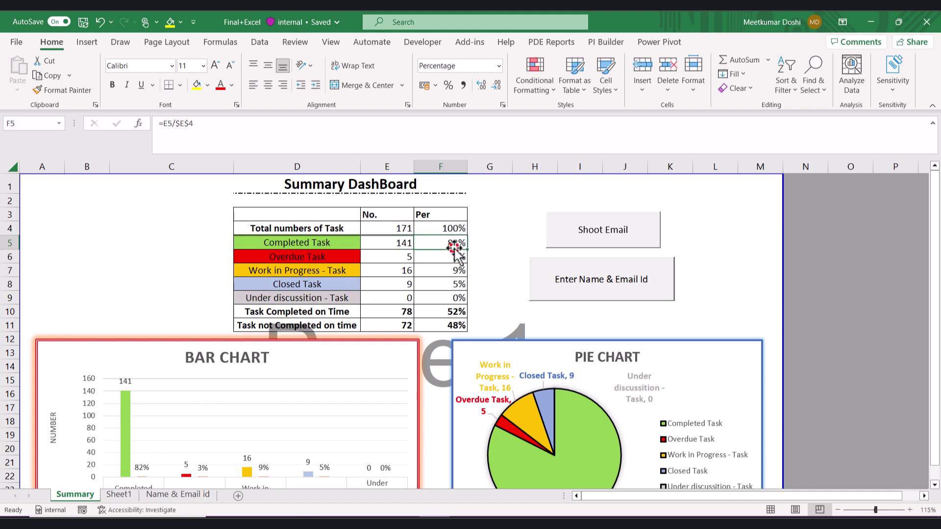
Add a new worksheet after Sheet1 and rename it Pivot Table
click(113, 494)
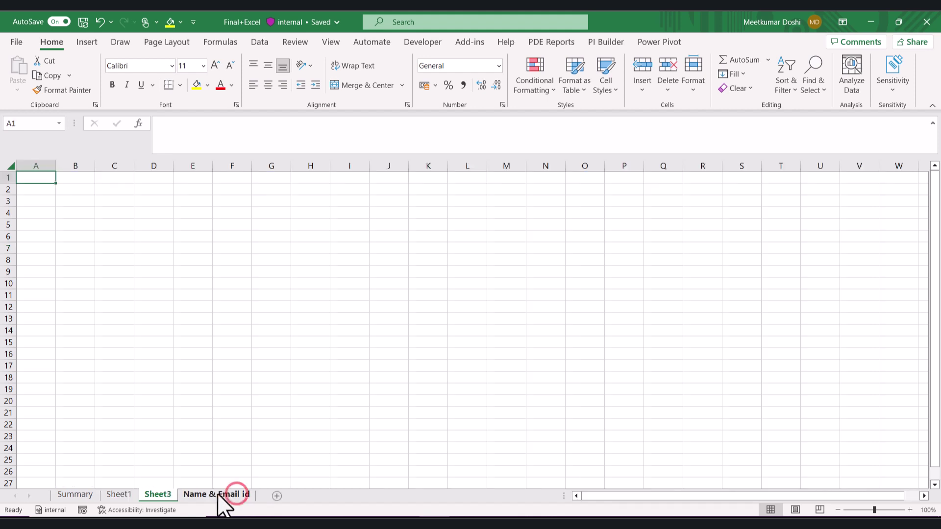
click(156, 492)
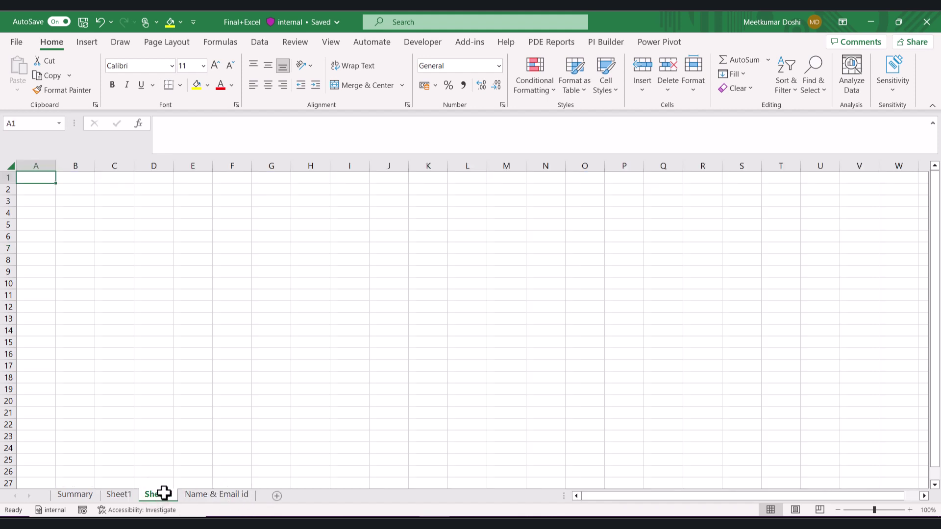
double_click(158, 494)
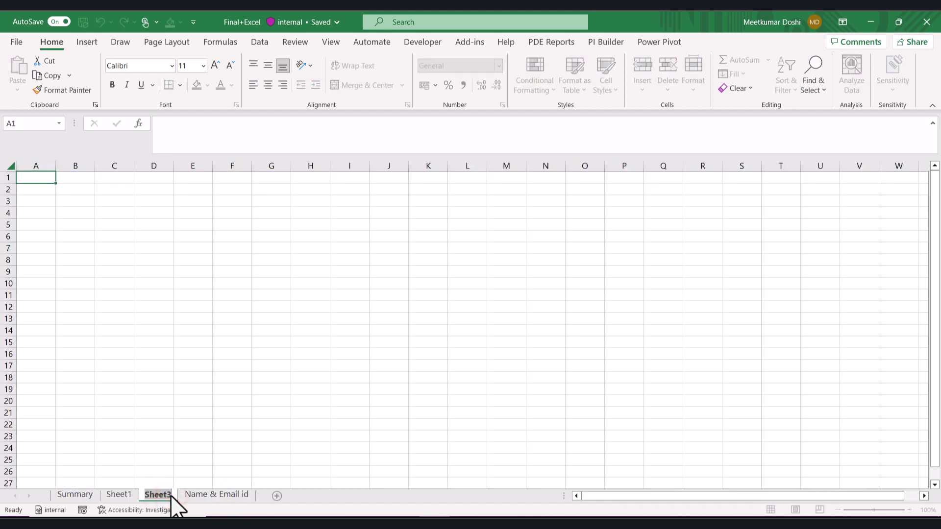
text(Pivot Table)
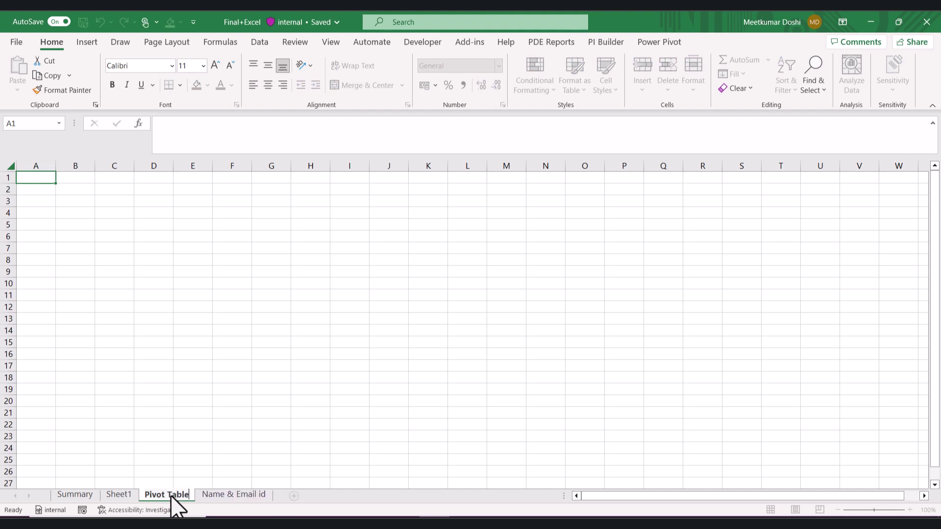
key(Return)
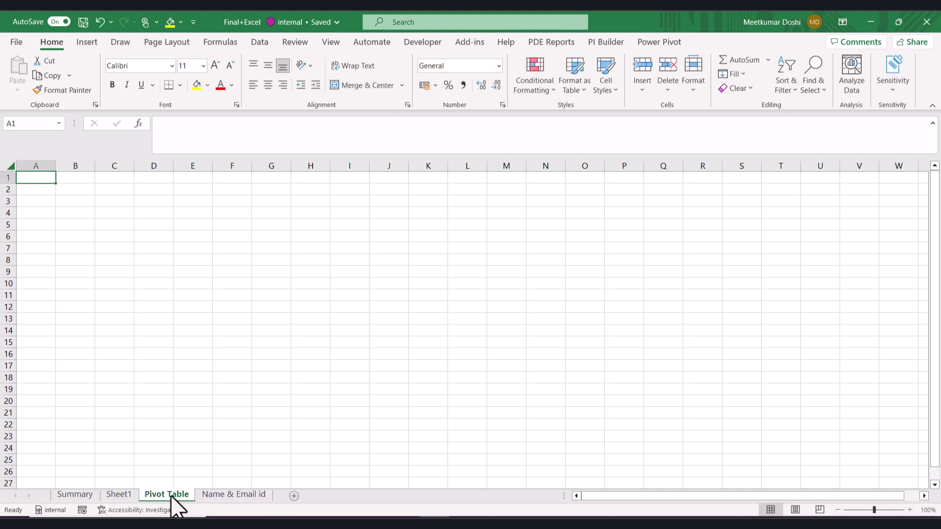
Start a PivotTable at cell C5 of the Pivot Table sheet, using Sheet1!$A$1:$L$172 as its source range
click(92, 222)
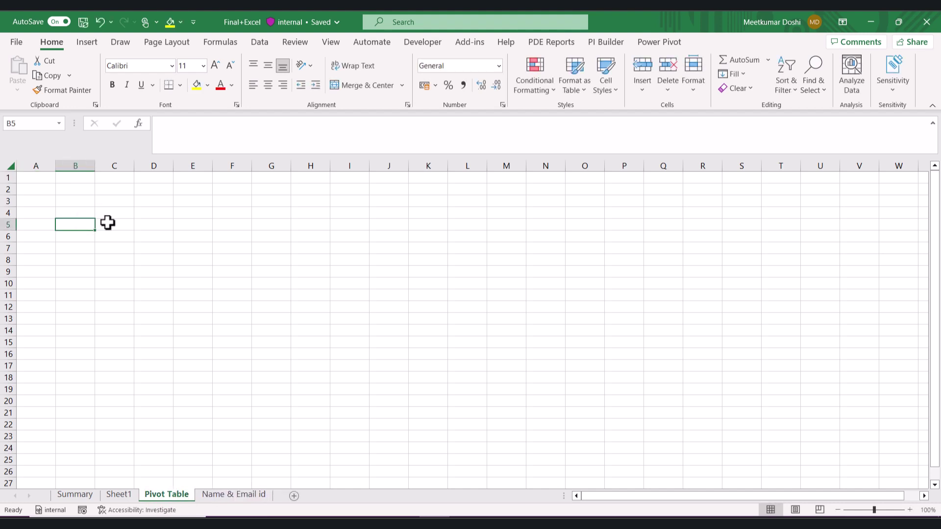
click(107, 223)
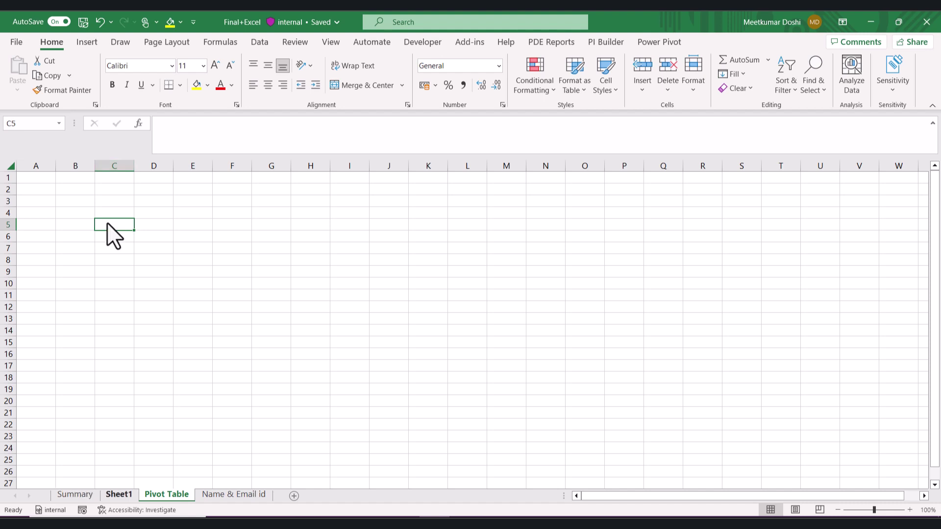
click(95, 47)
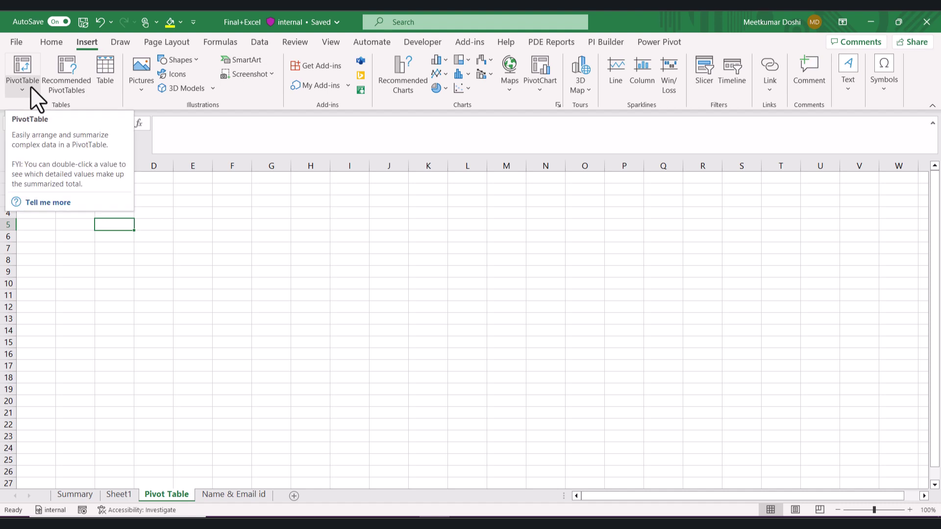
click(24, 66)
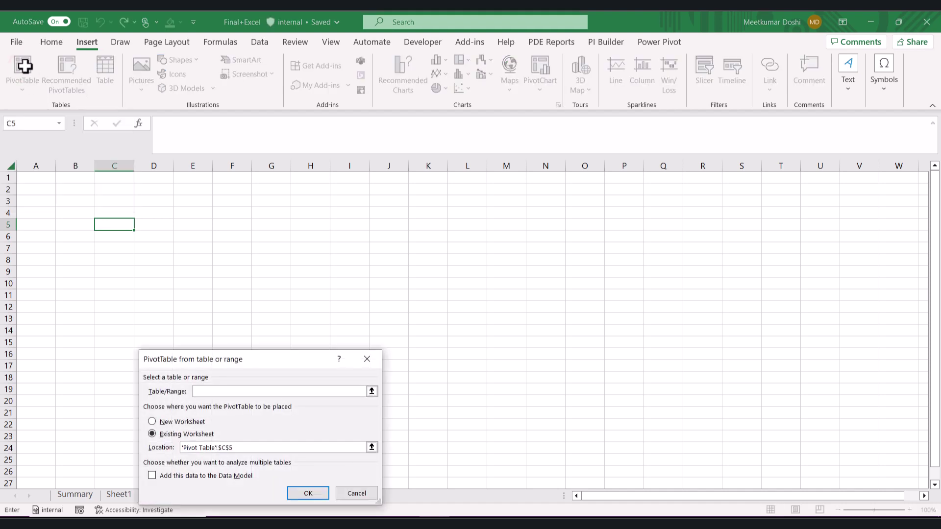
drag(202, 357, 561, 261)
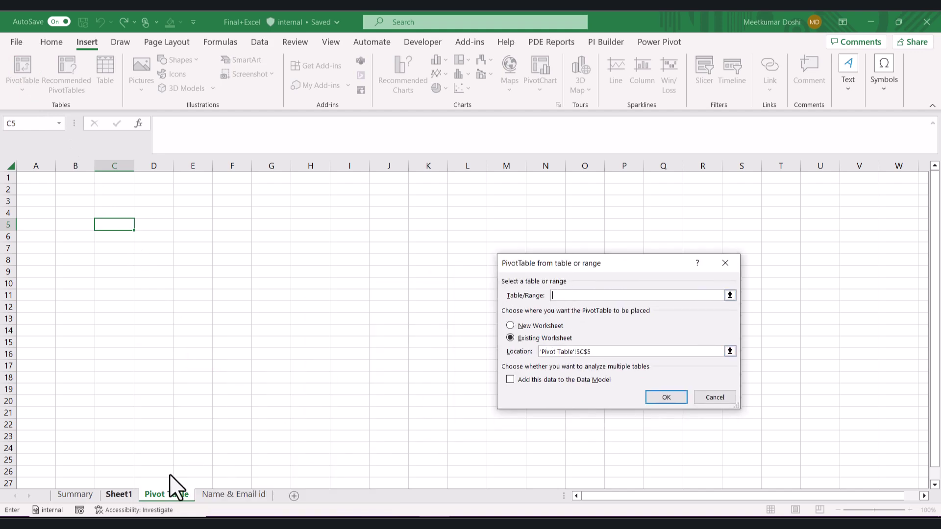
click(117, 495)
click(30, 178)
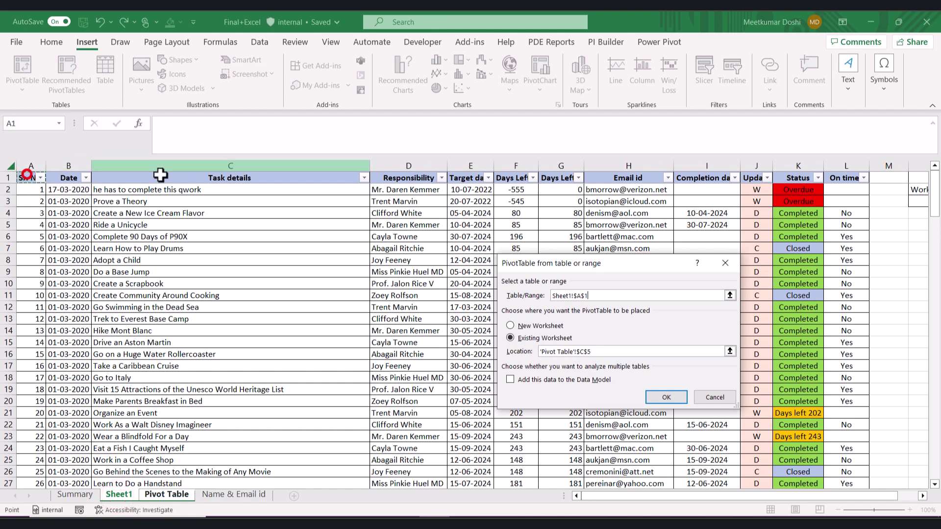
key(ctrl+shift+Down)
key(ctrl+shift+Right)
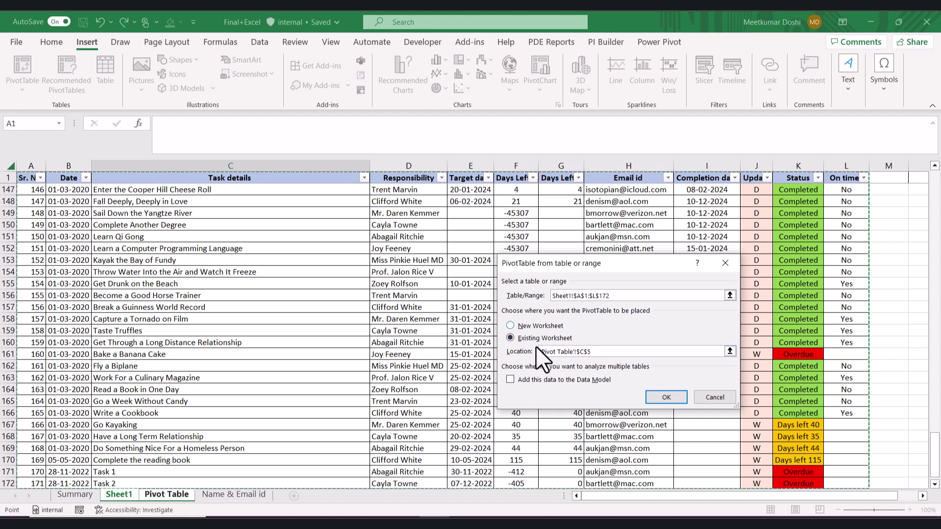
Place the PivotTable in the existing worksheet at 'Pivot Table'!$C$5 and create it
click(511, 326)
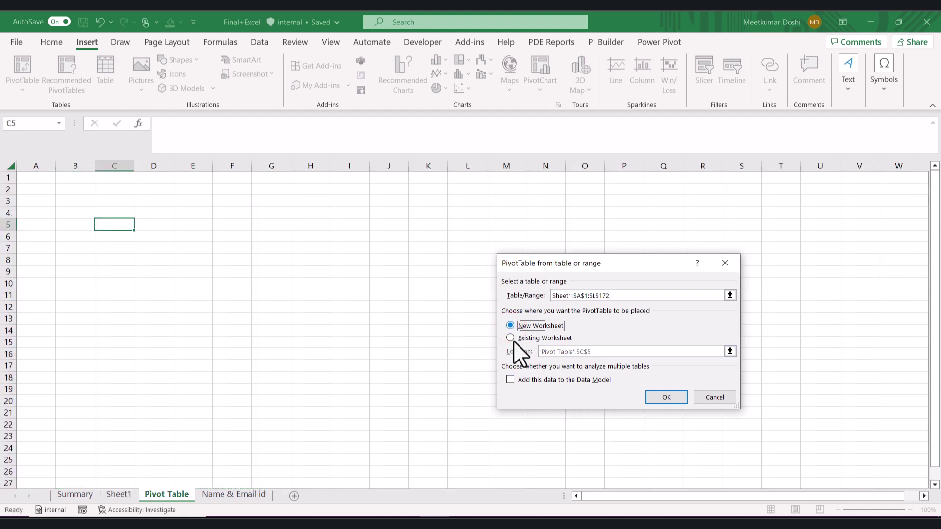
click(513, 340)
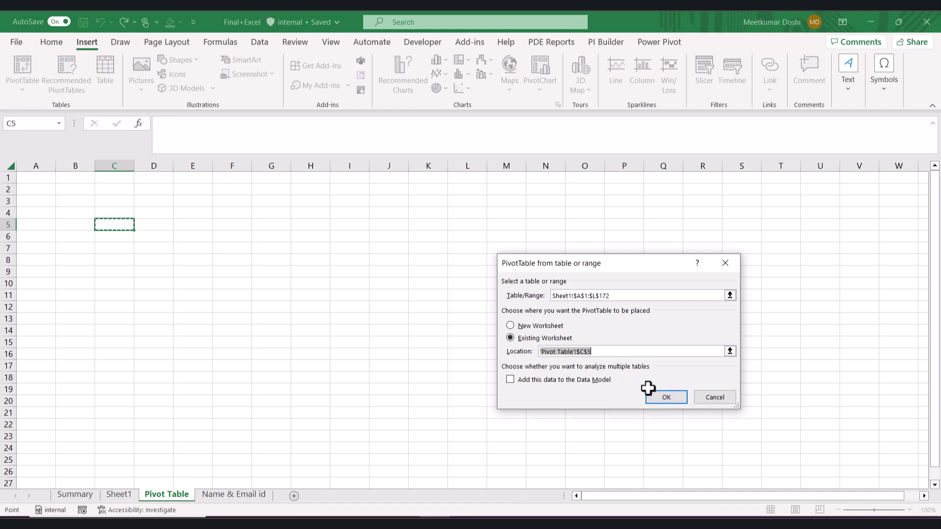
click(673, 398)
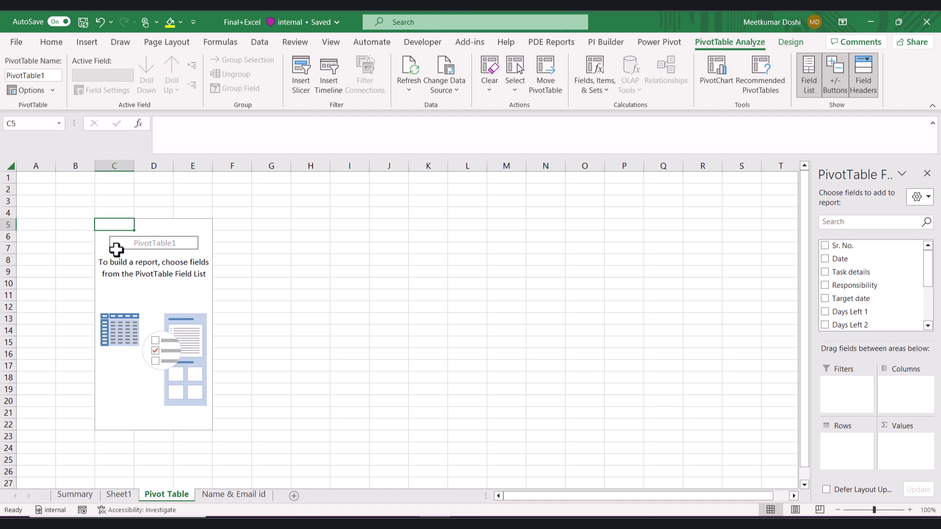
Review the total and overdue task rows on the Summary sheet, the overdue count formula, and the task data in Sheet1
click(77, 496)
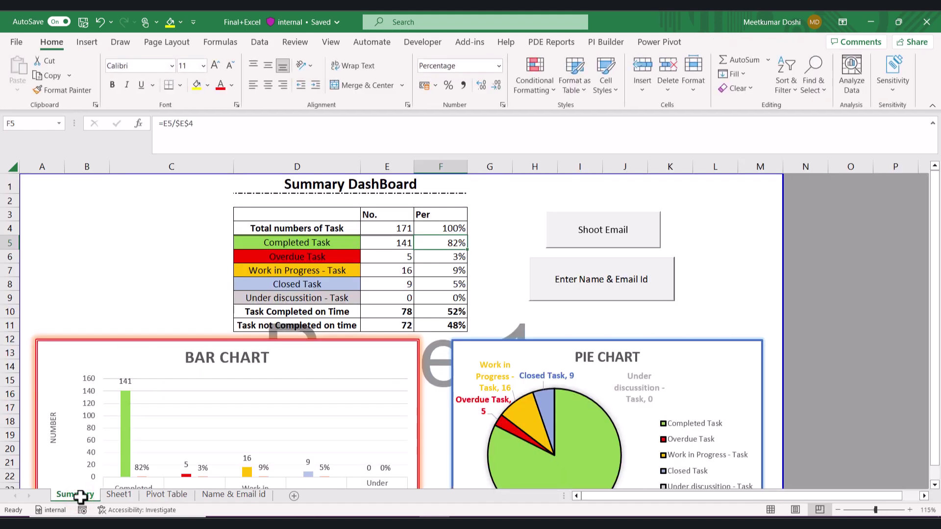
click(294, 230)
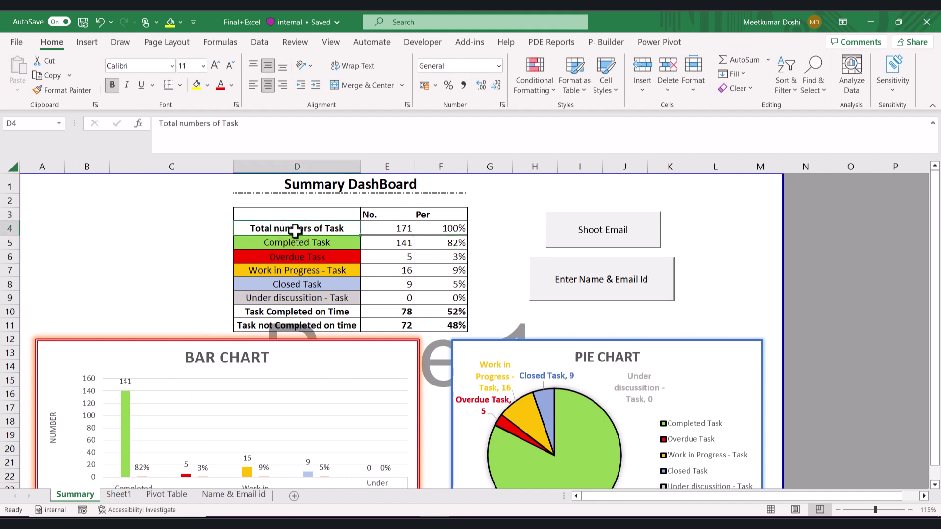
click(296, 257)
click(125, 496)
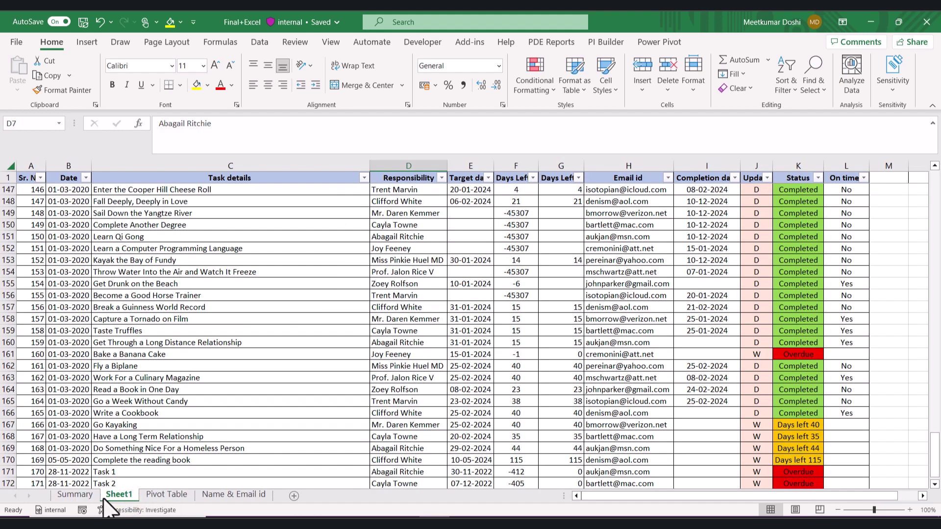
click(87, 495)
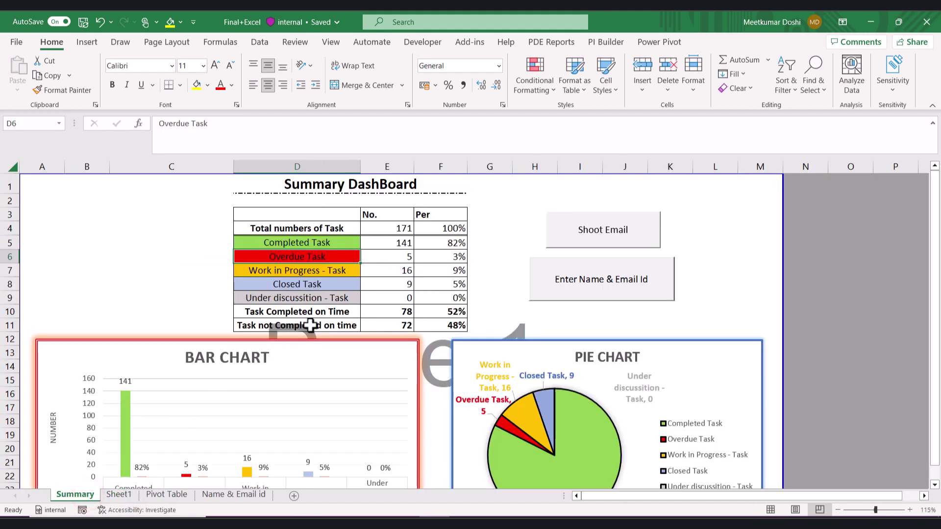
click(401, 255)
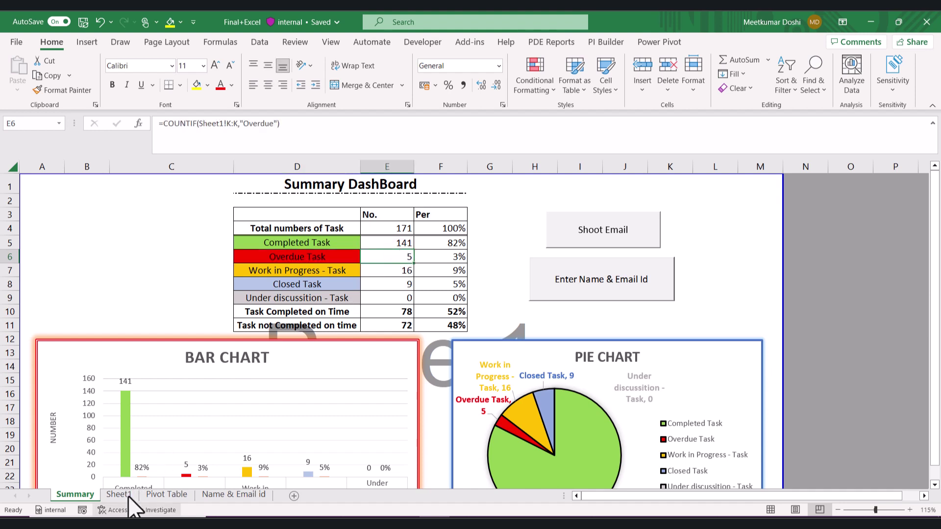
Examine the fields available for the PivotTable on the Pivot Table sheet
click(152, 495)
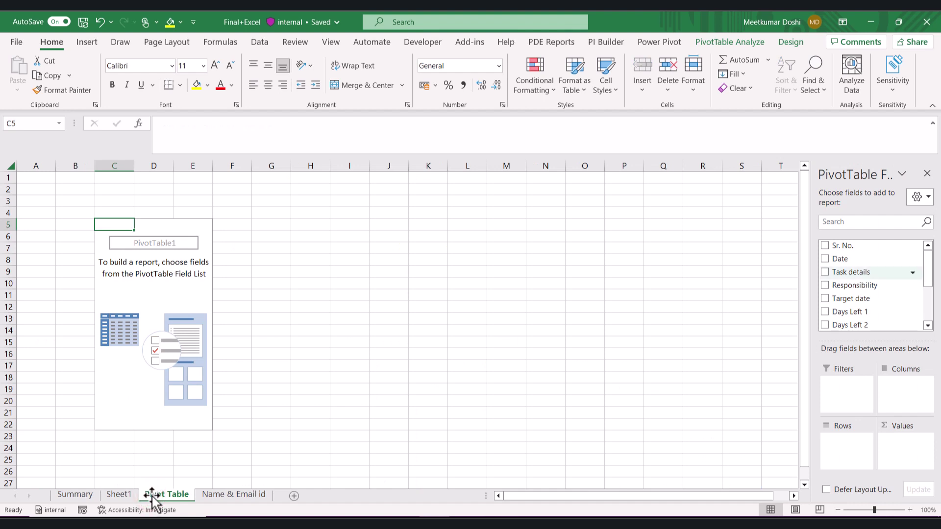
mouse_move(859, 296)
mouse_down()
mouse_move(859, 308)
mouse_move(859, 294)
mouse_up()
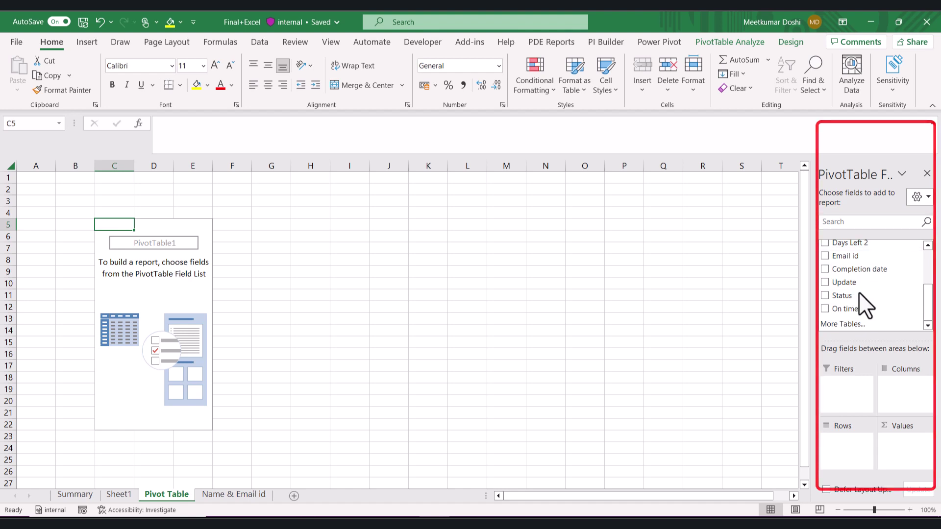
scroll(867, 294, up, 2)
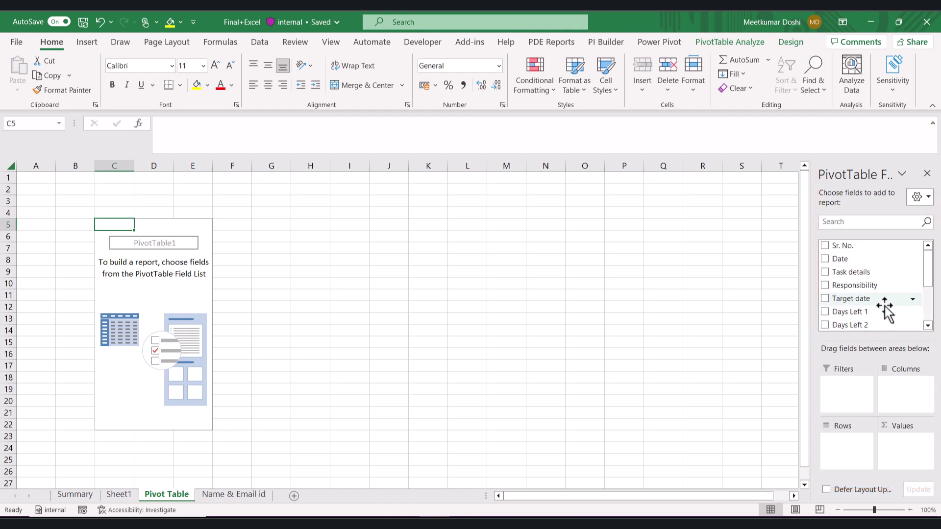
scroll(843, 250, down, 4)
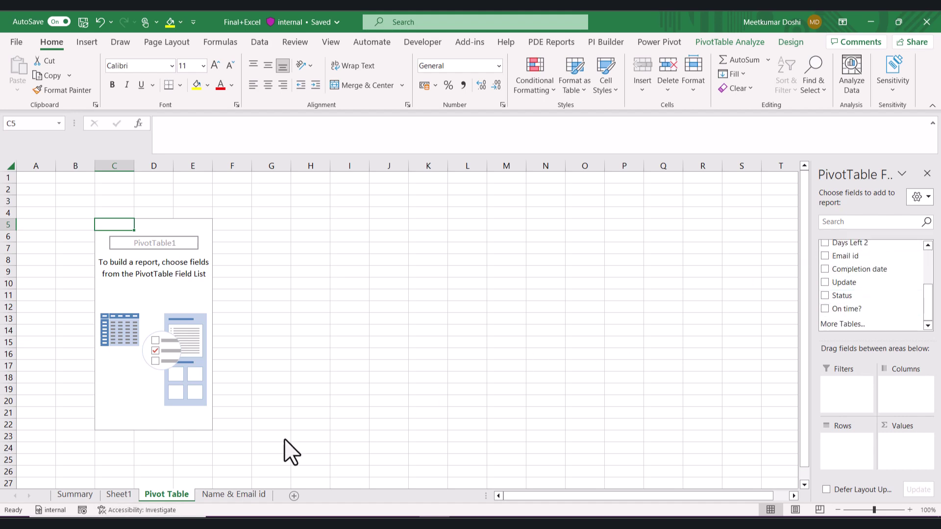
Clear the Responsibility header from cell D1 of Sheet1
click(118, 495)
scroll(186, 421, up, 14)
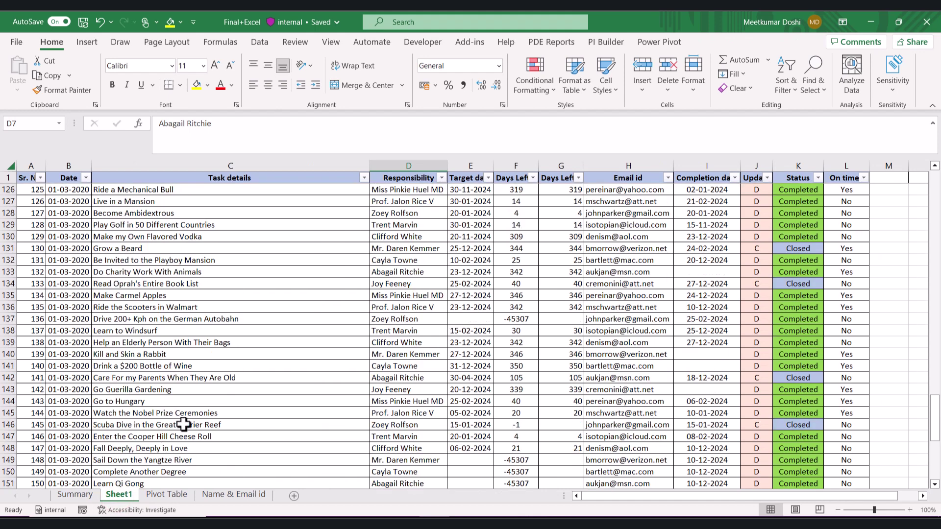
click(419, 178)
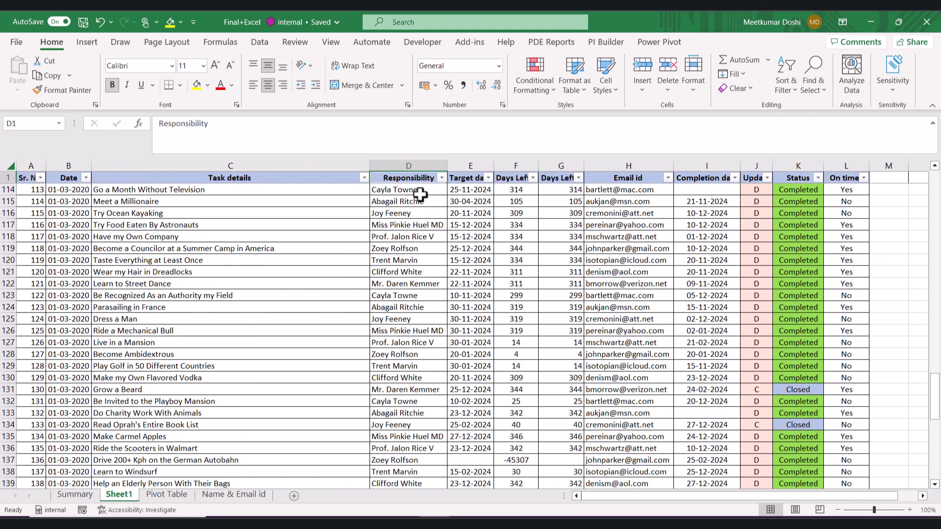
key(Delete)
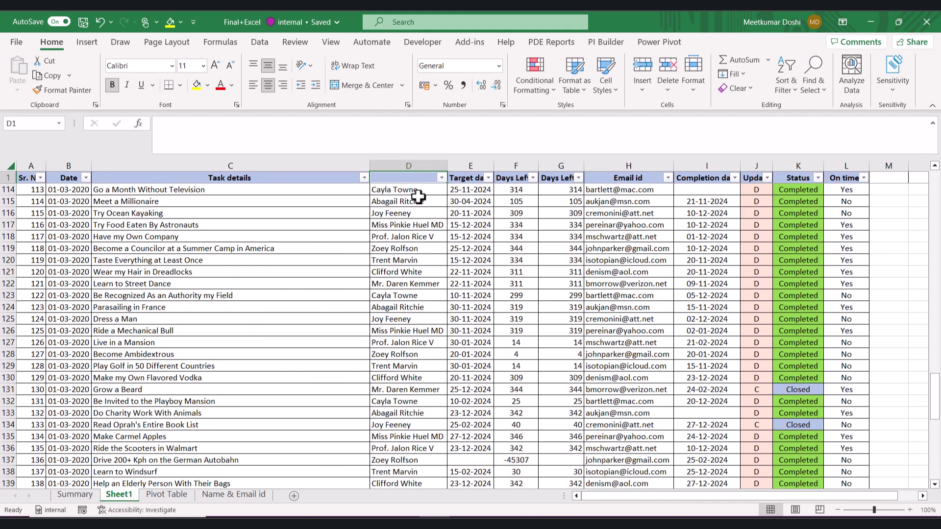
Start a second PivotTable at cell I5 of the Pivot Table sheet
click(164, 496)
click(175, 288)
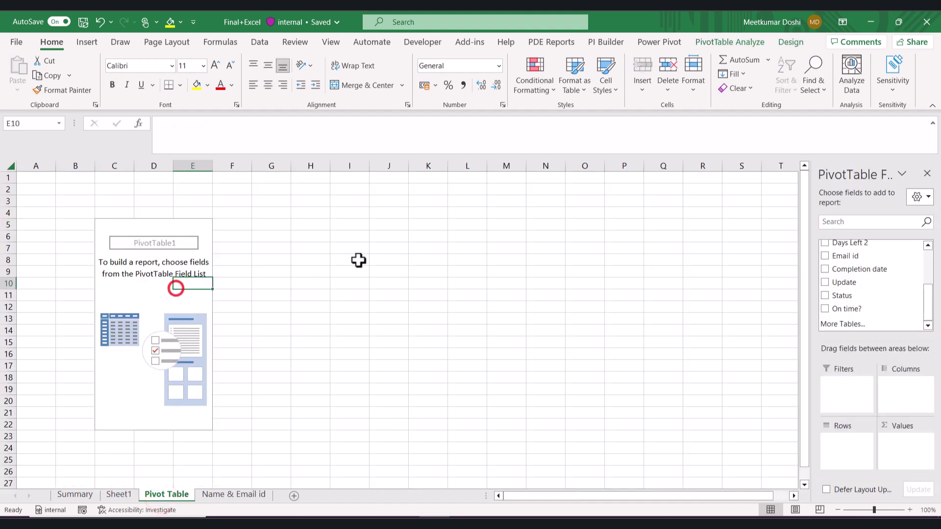
click(418, 247)
click(363, 225)
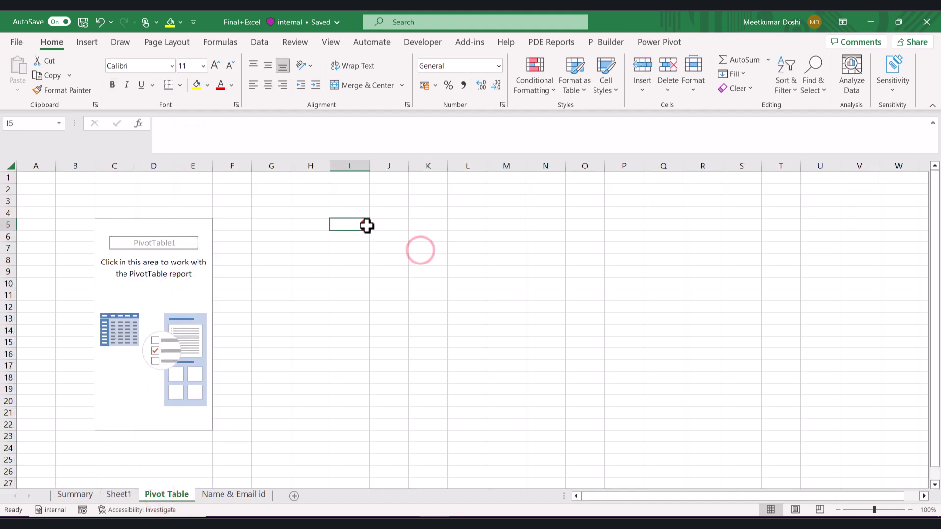
click(114, 495)
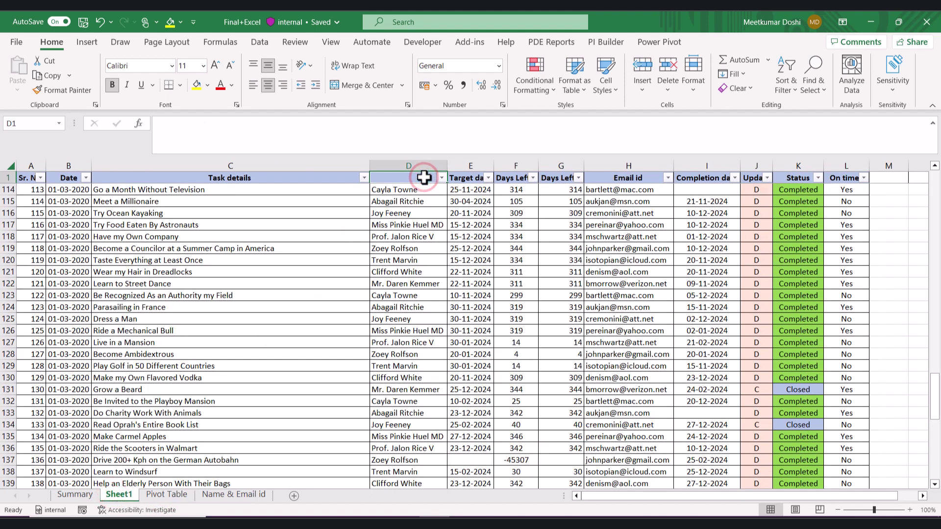
click(166, 495)
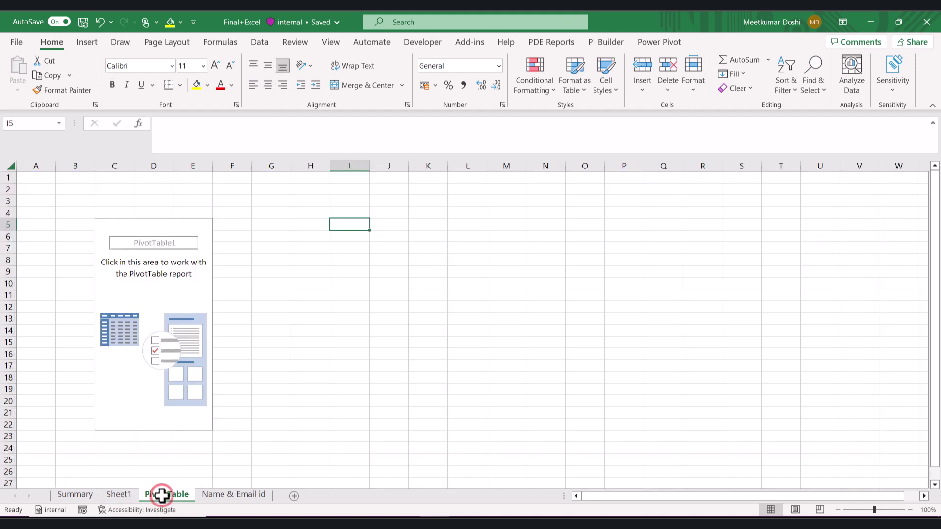
click(86, 42)
click(29, 67)
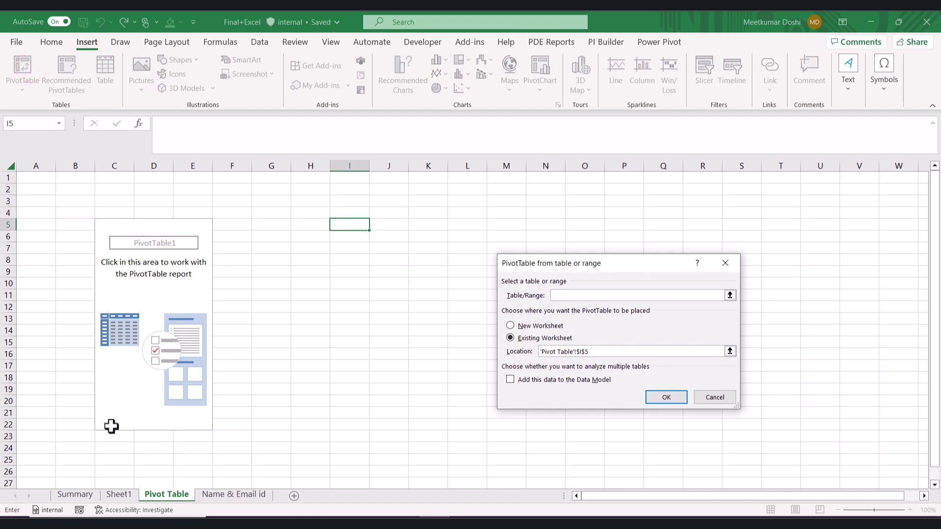
Use Sheet1!$A$1:$L$172 as the second PivotTable's source range and try to create it in the existing worksheet
click(122, 496)
click(29, 178)
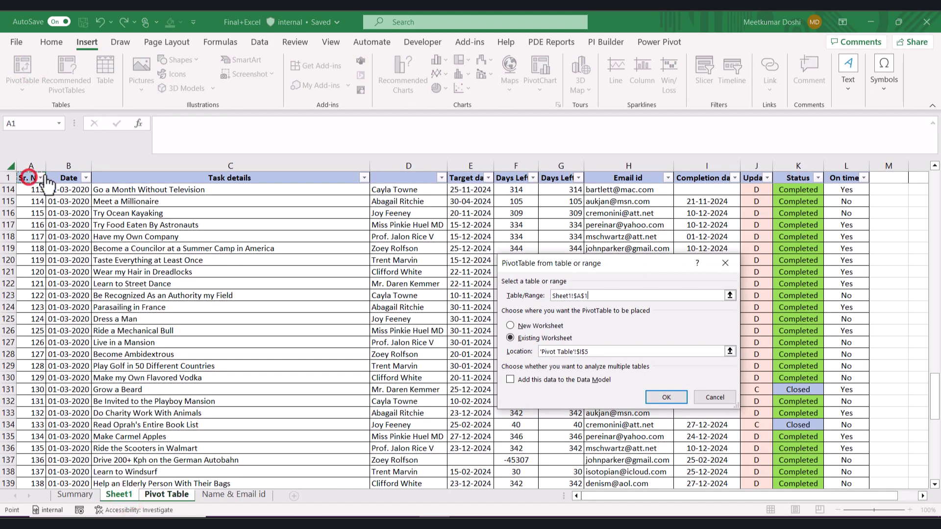
key(ctrl+shift+Right)
key(ctrl+shift+Down)
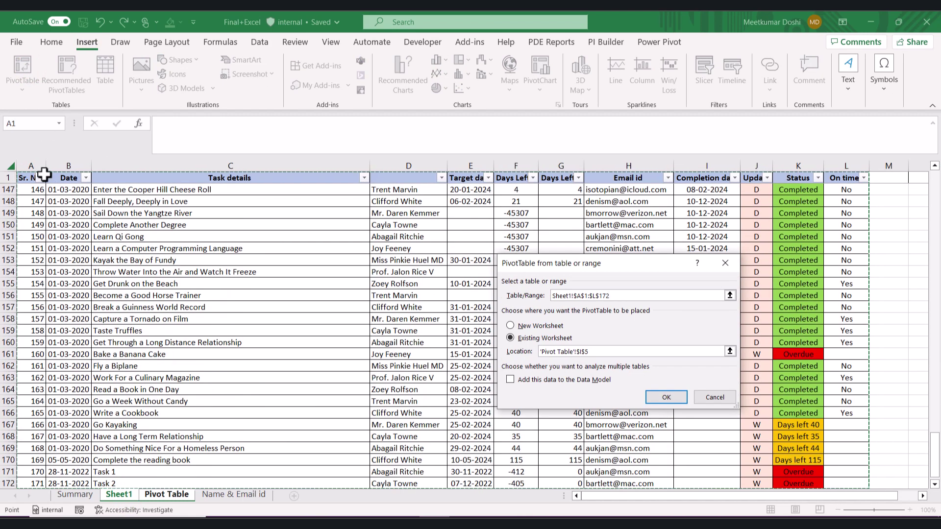
click(656, 398)
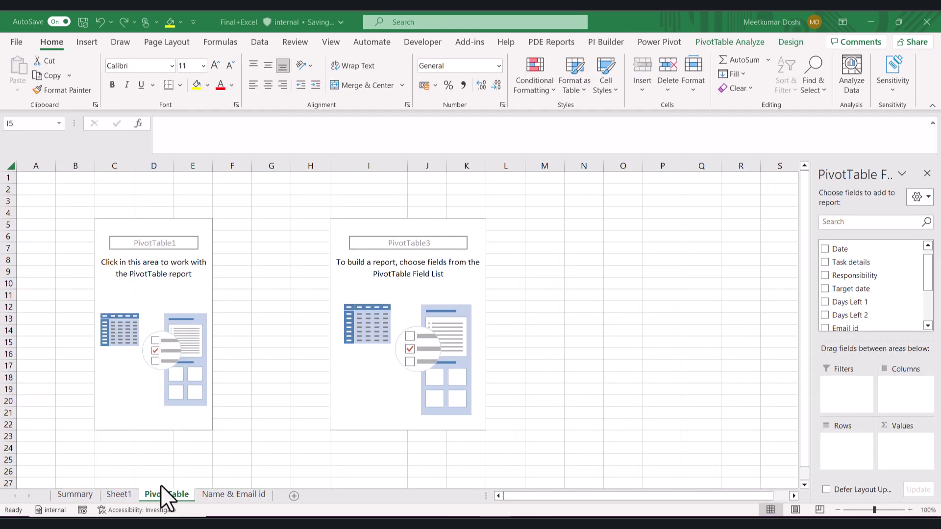
Remove the second PivotTable at cell I5 and check the Responsibility header in Sheet1
key(ctrl+a)
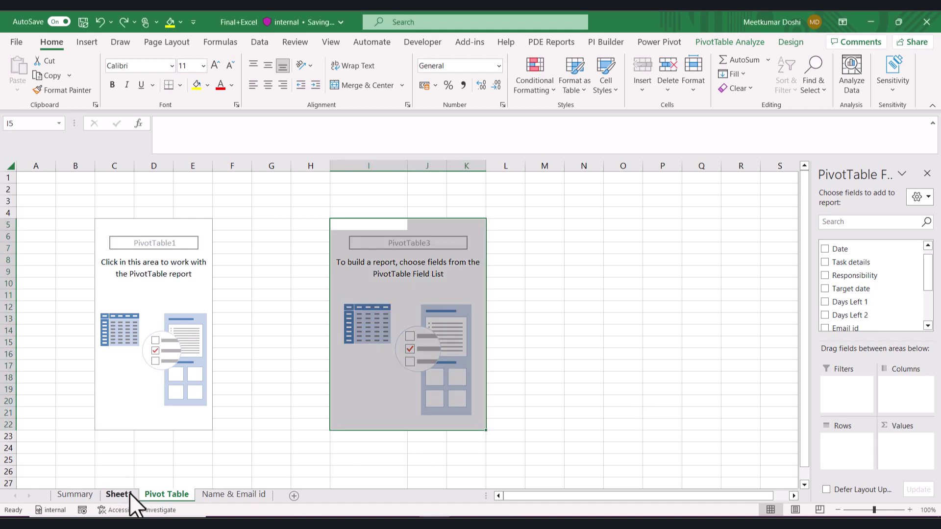
click(130, 494)
click(407, 178)
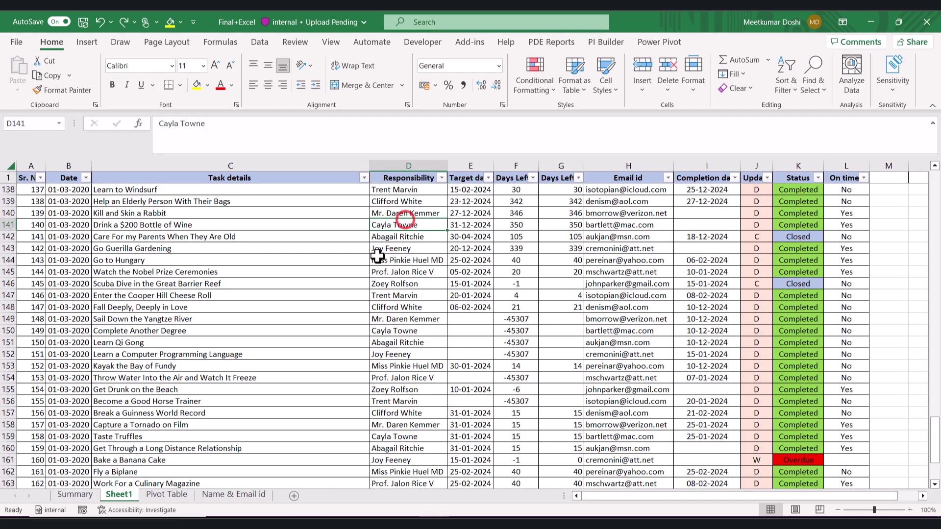
Add the Status field to the Rows area of the PivotTable at cell C5
click(181, 497)
click(157, 259)
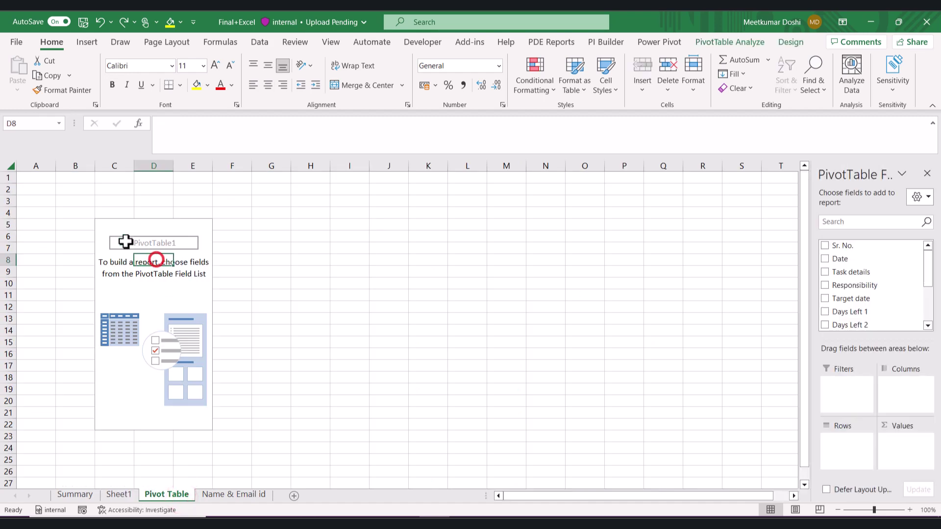
click(100, 225)
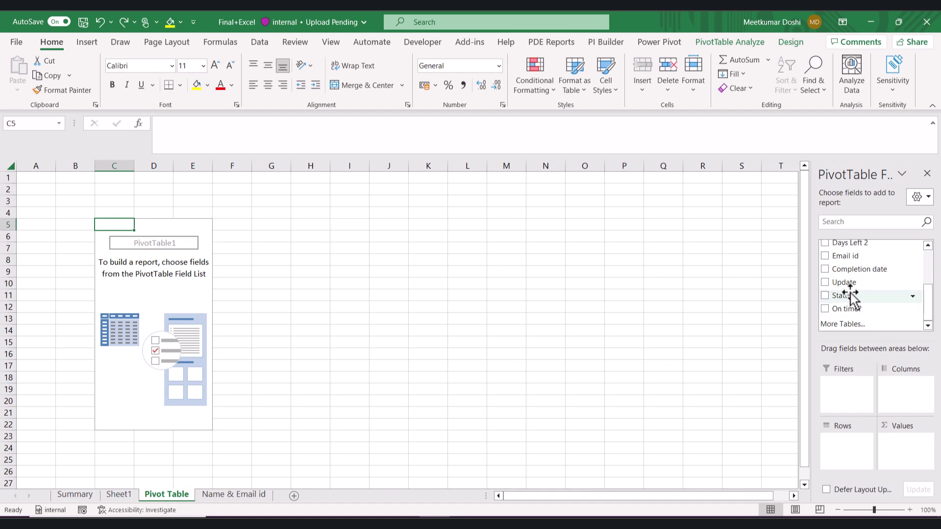
drag(848, 294, 867, 468)
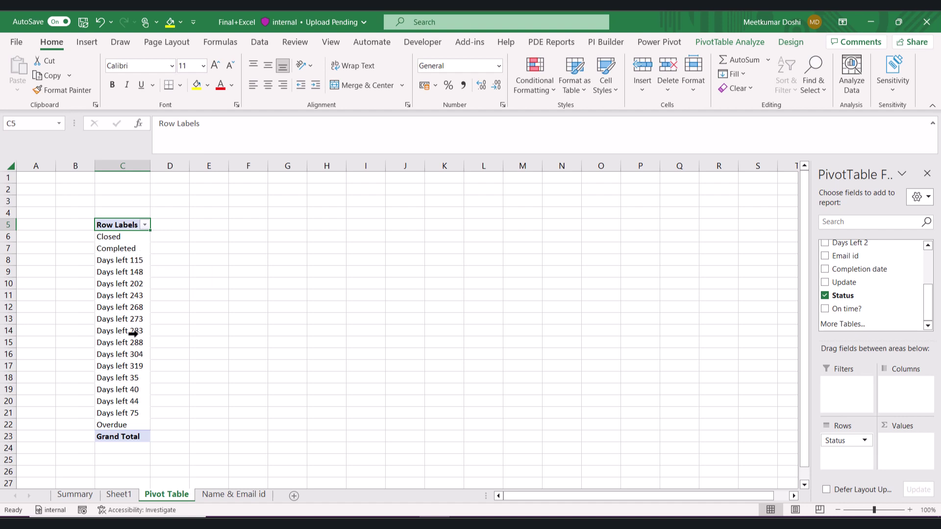
Compare the PivotTable's Status row labels with the task categories on the Summary sheet
click(133, 414)
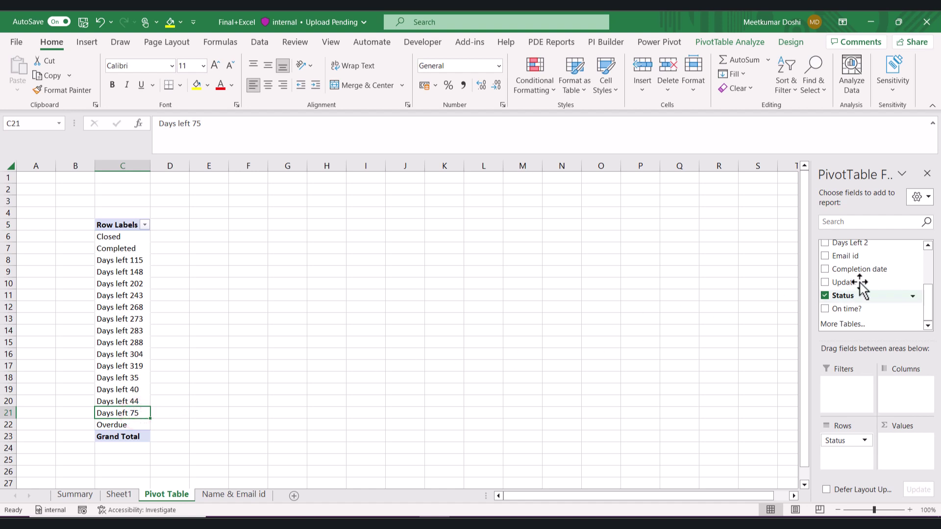
click(87, 496)
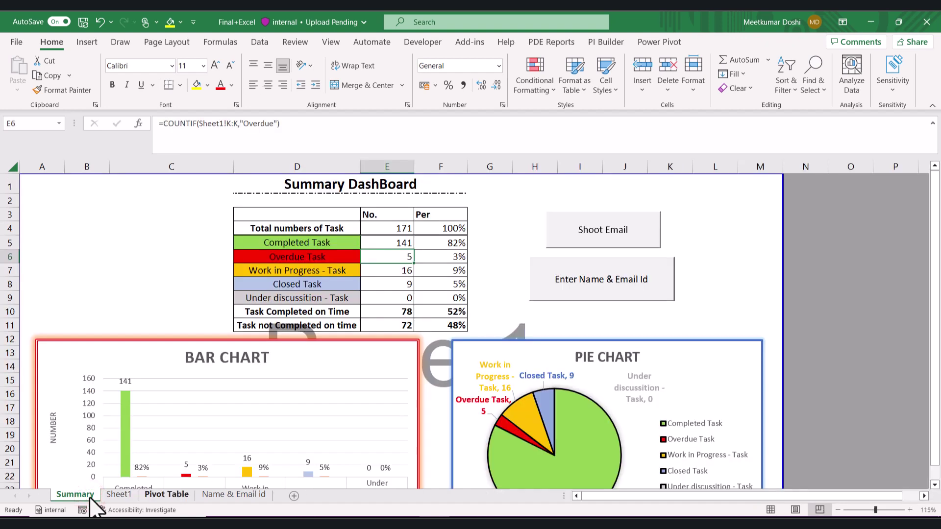
click(120, 496)
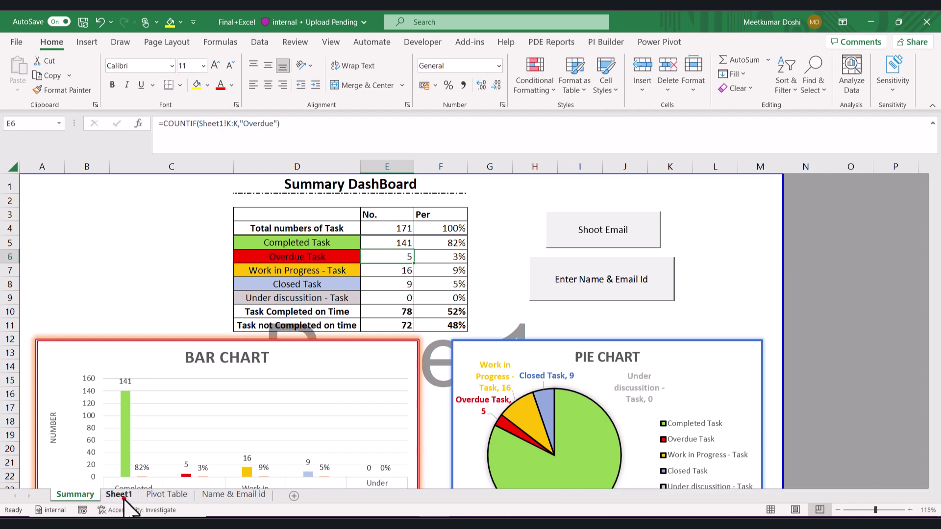
click(161, 496)
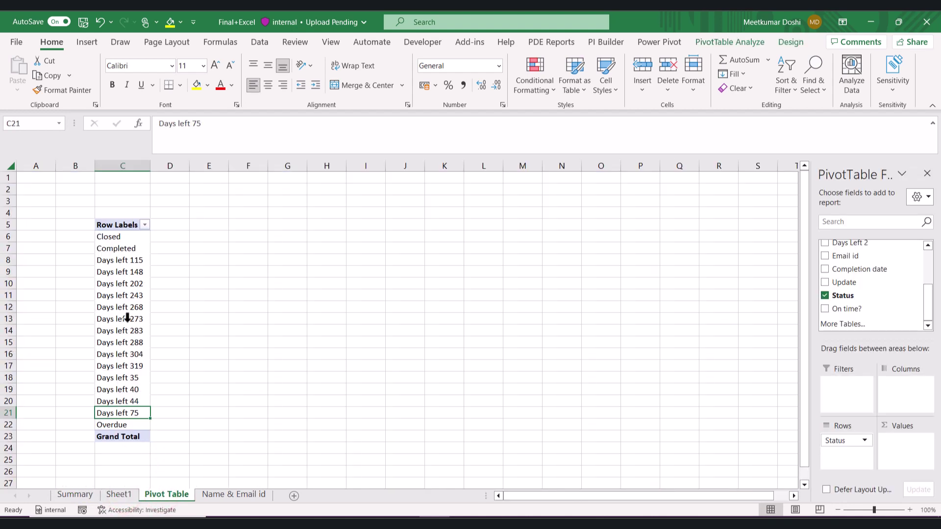
click(112, 251)
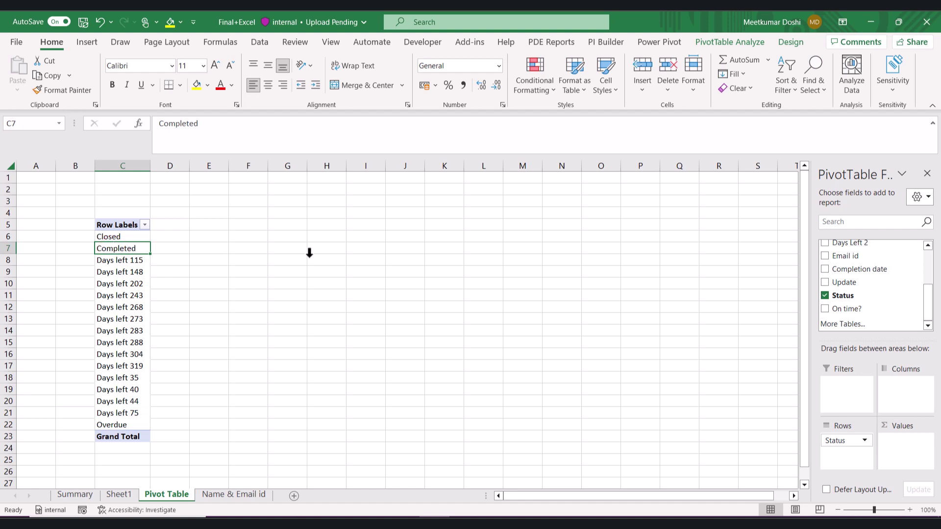
Add the Task details field to the Values area of the PivotTable
scroll(839, 283, up, 2)
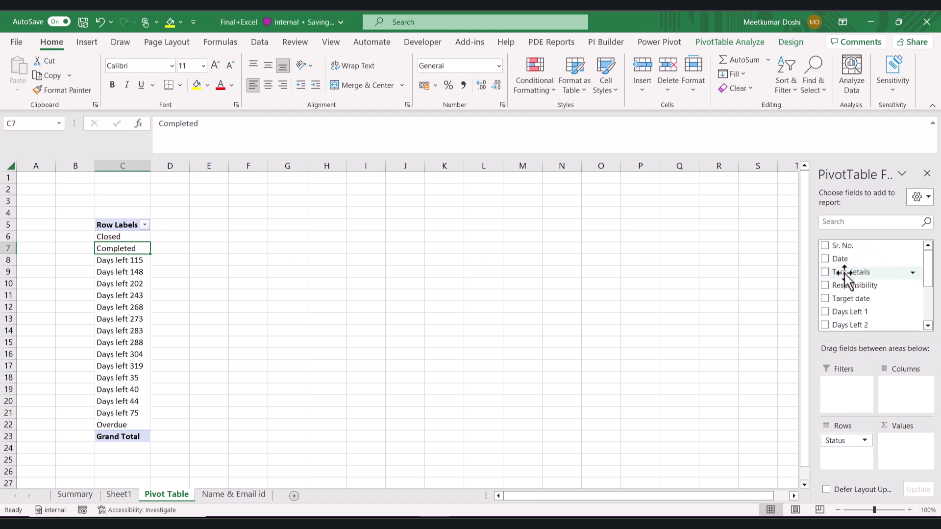
mouse_move(842, 272)
mouse_down()
mouse_move(907, 448)
mouse_move(903, 311)
mouse_move(888, 447)
mouse_move(848, 284)
mouse_up()
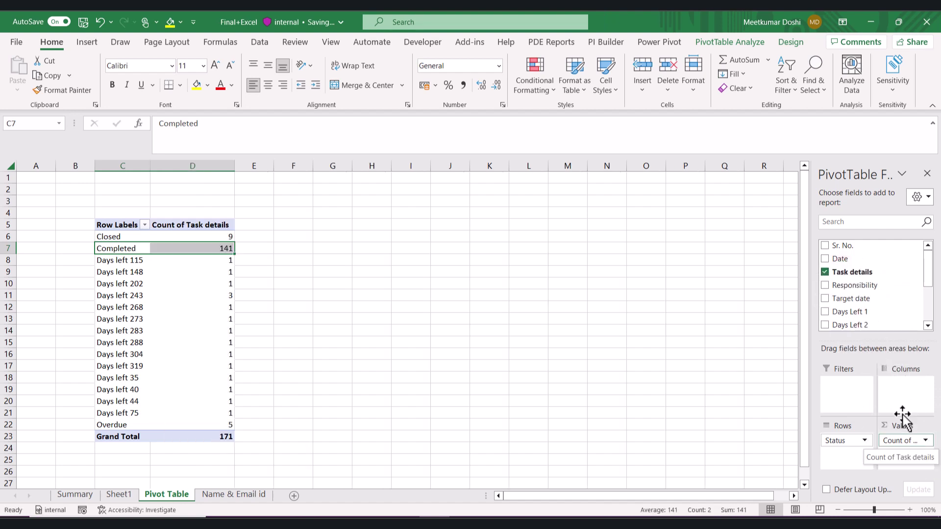
click(912, 439)
click(907, 443)
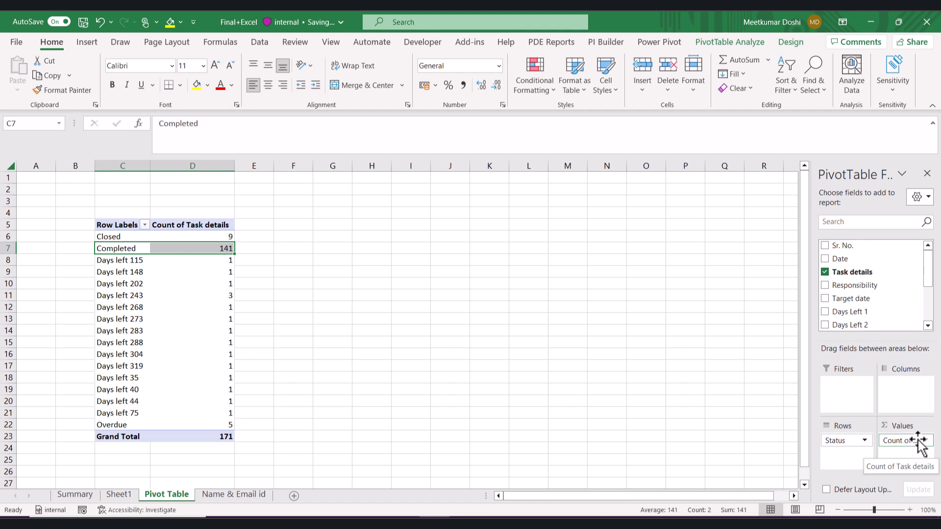
Review the calculation types in the Task details value field settings and summarize the field by Count
click(918, 440)
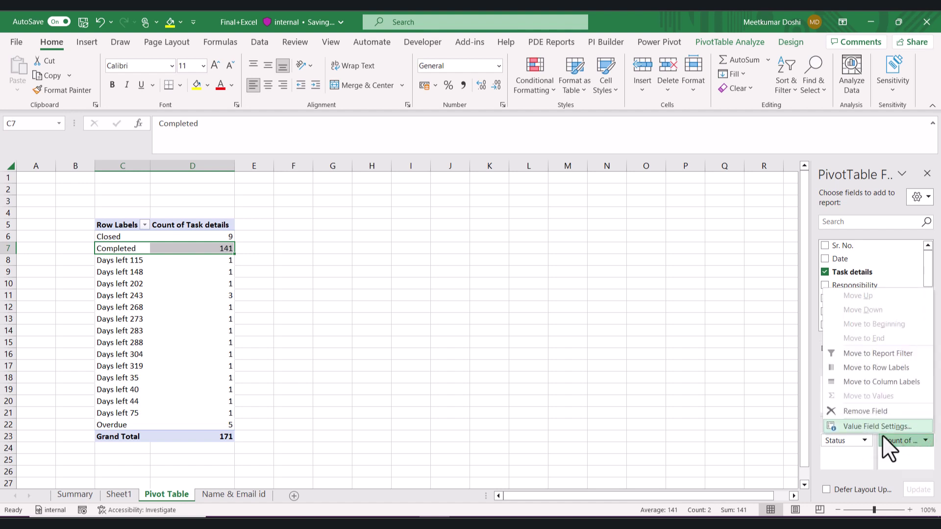
click(886, 426)
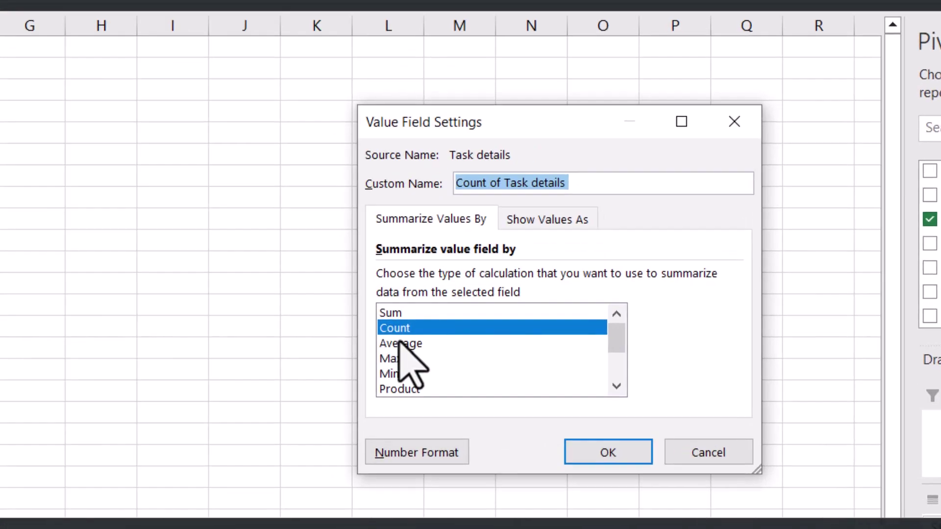
scroll(362, 345, down, 2)
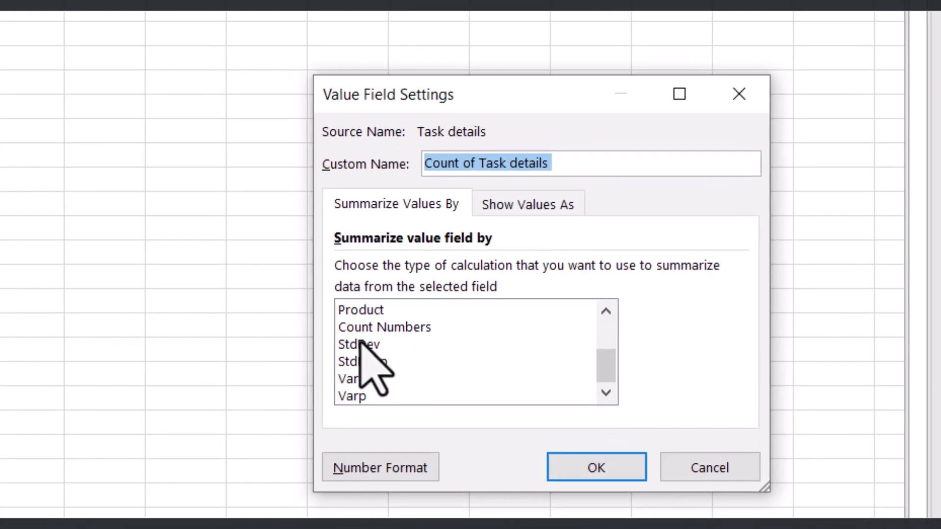
scroll(362, 344, up, 2)
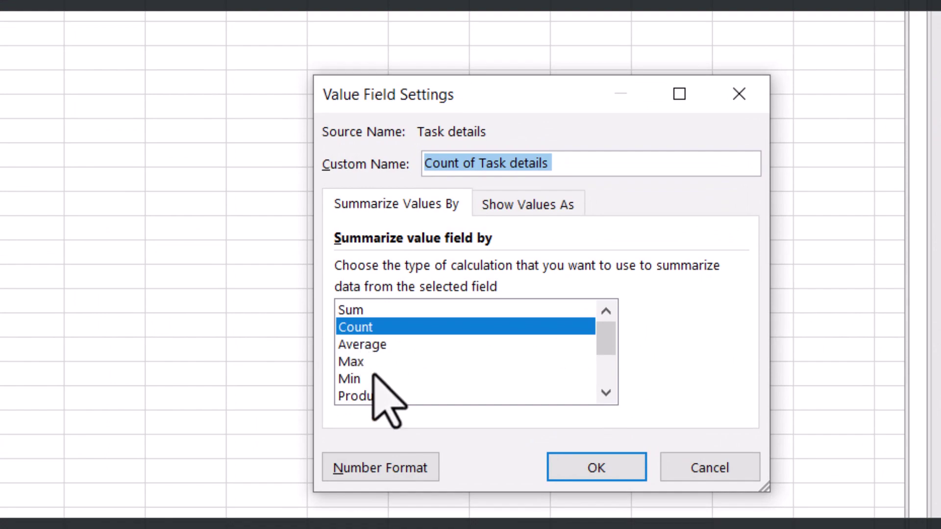
scroll(374, 374, down, 2)
scroll(373, 375, up, 2)
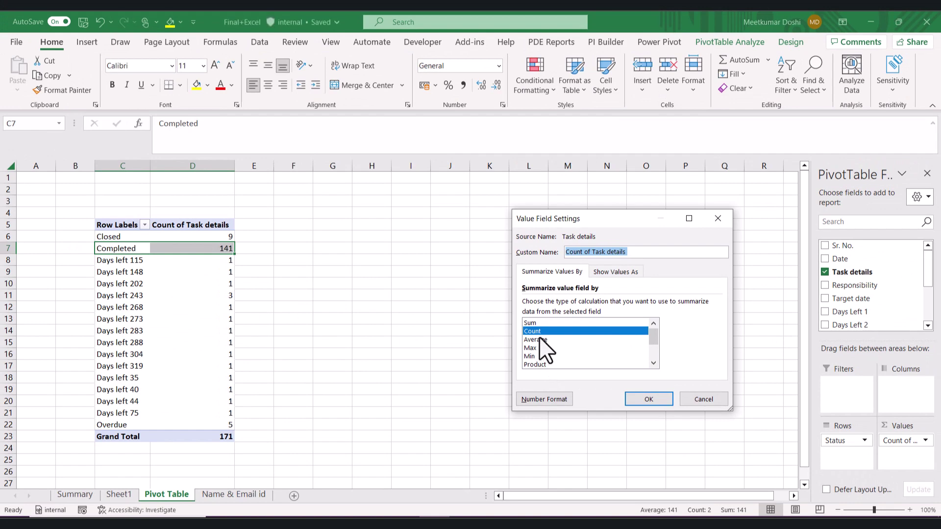
double_click(539, 331)
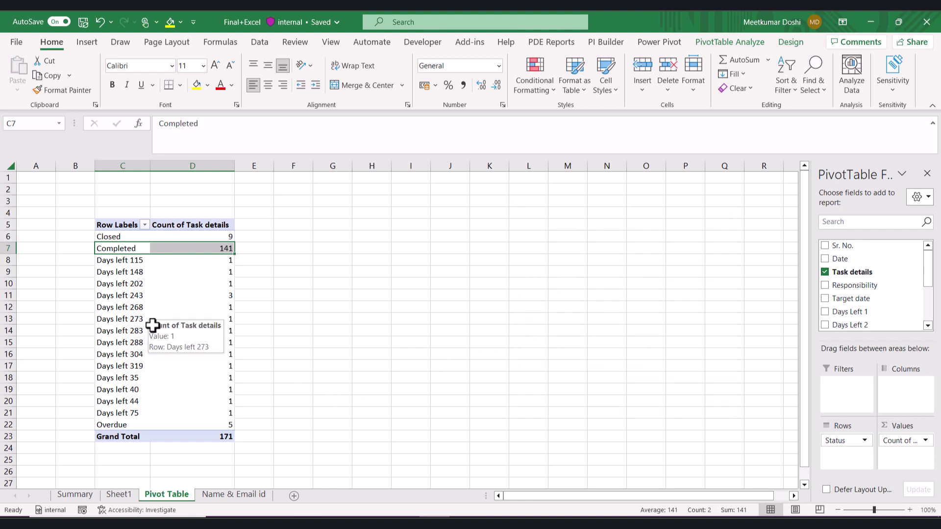
Show the PivotTable analysis tools for the Status count table
click(182, 309)
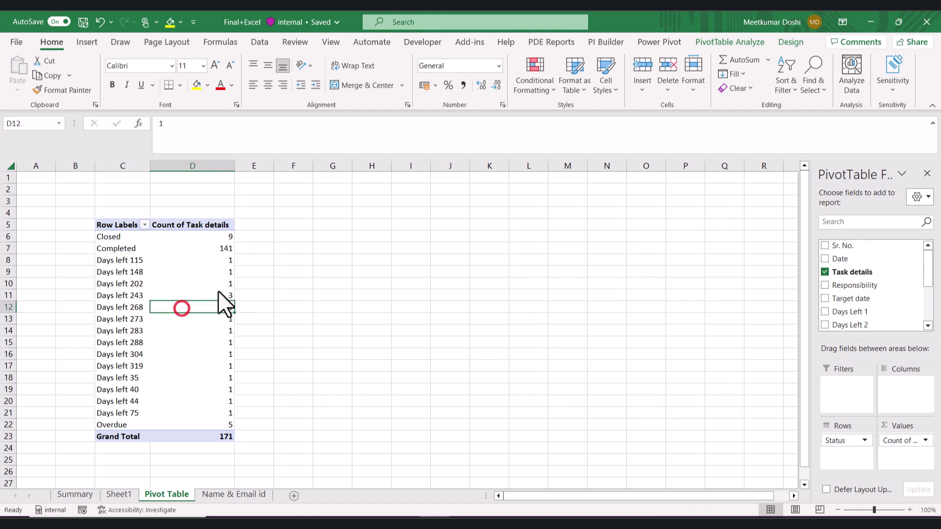
click(714, 46)
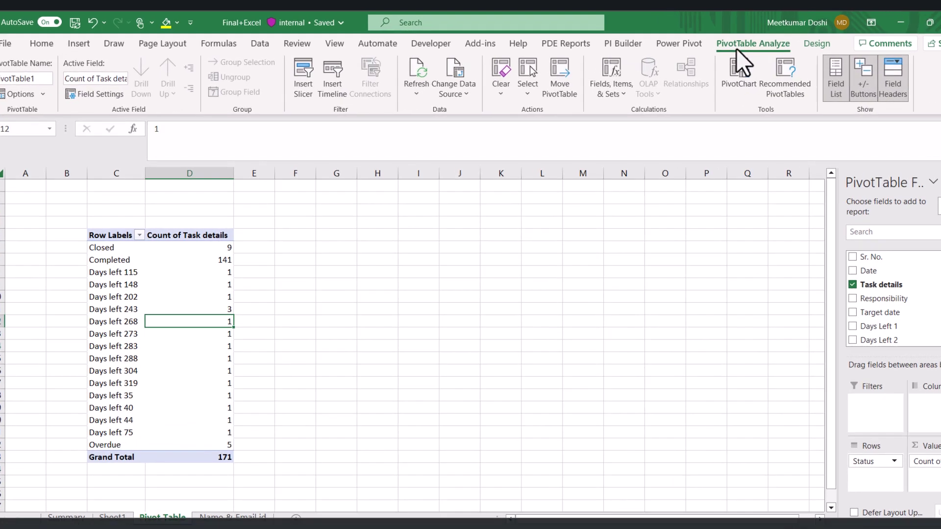